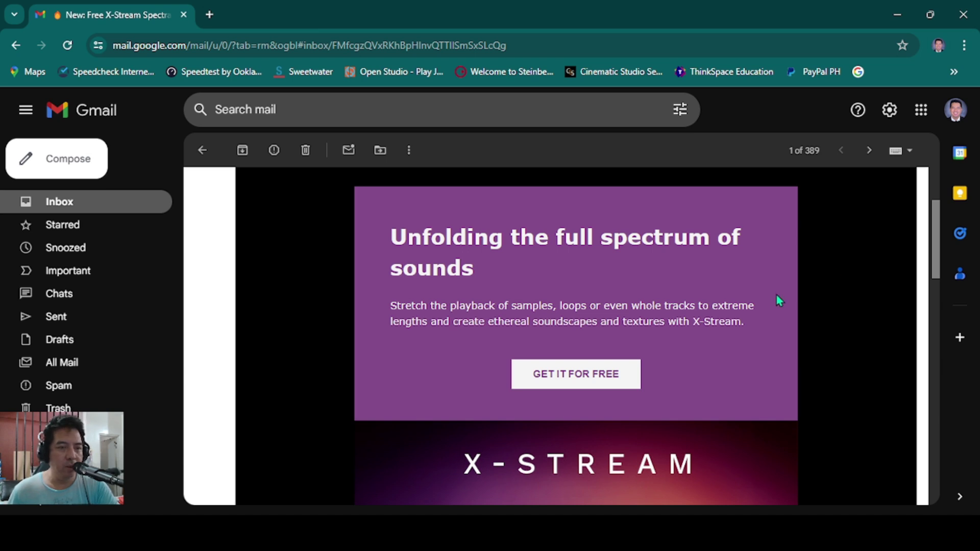
- Read through the Steinberg X-Stream email and follow its GET IT FOR FREE link to the product page
{"action": "scroll", "coordinate": [776, 295], "scroll_direction": "up", "scroll_amount": 3}
{"action": "scroll", "coordinate": [776, 295], "scroll_direction": "down", "scroll_amount": 1}
{"action": "scroll", "coordinate": [778, 300], "scroll_direction": "up", "scroll_amount": 1}
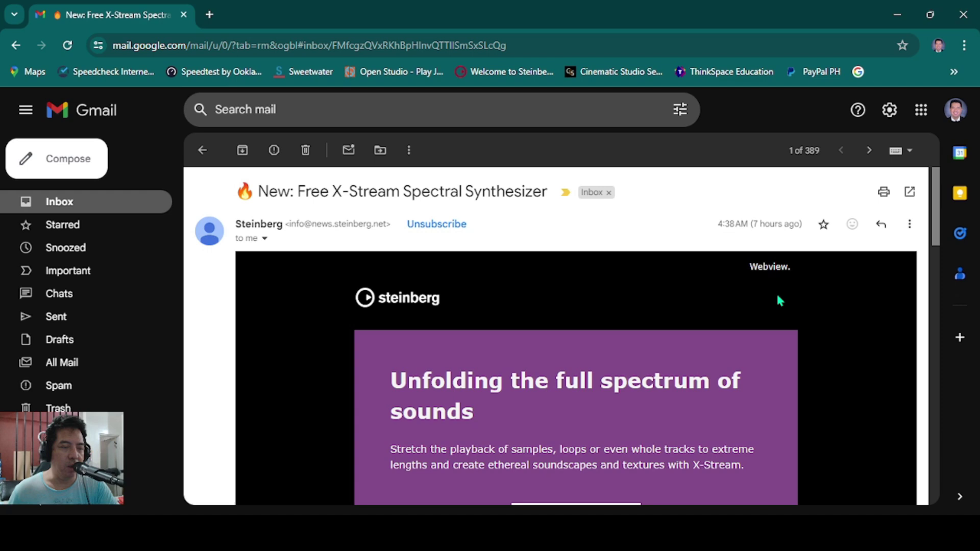
{"action": "scroll", "coordinate": [649, 277], "scroll_direction": "down", "scroll_amount": 2}
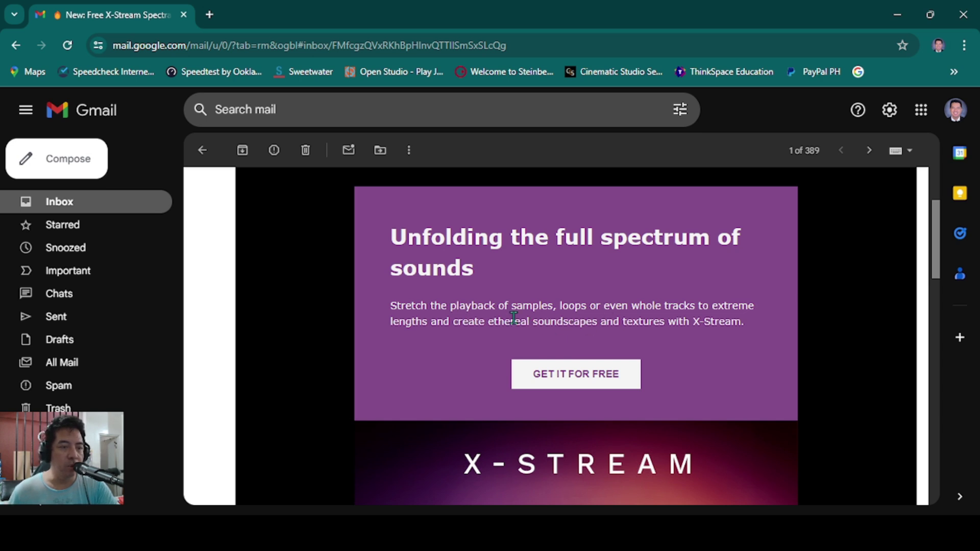
{"action": "scroll", "coordinate": [527, 322], "scroll_direction": "down", "scroll_amount": 3}
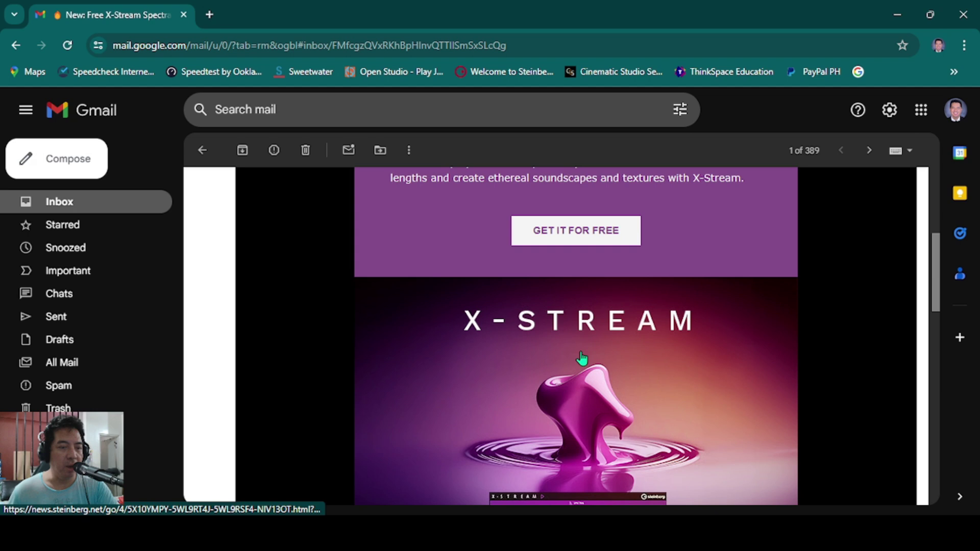
{"action": "scroll", "coordinate": [821, 383], "scroll_direction": "up", "scroll_amount": 3}
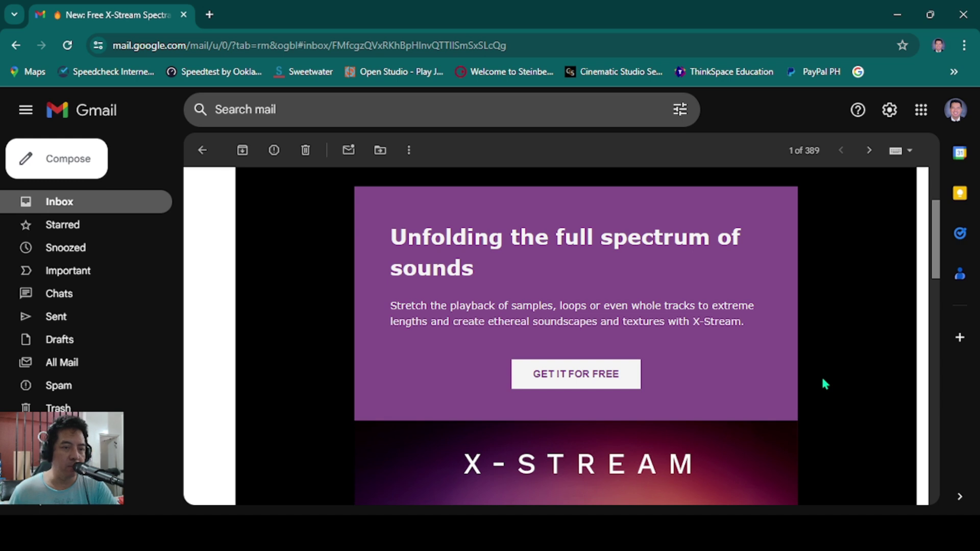
{"action": "scroll", "coordinate": [823, 380], "scroll_direction": "down", "scroll_amount": 2}
{"action": "scroll", "coordinate": [822, 380], "scroll_direction": "up", "scroll_amount": 2}
{"action": "scroll", "coordinate": [823, 380], "scroll_direction": "down", "scroll_amount": 1}
{"action": "scroll", "coordinate": [822, 380], "scroll_direction": "down", "scroll_amount": 1}
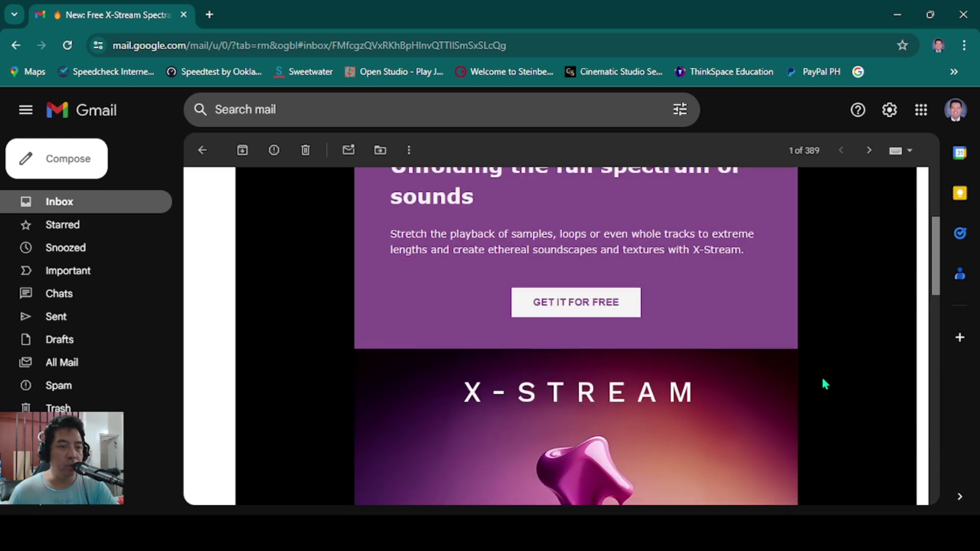
{"action": "scroll", "coordinate": [822, 380], "scroll_direction": "up", "scroll_amount": 2}
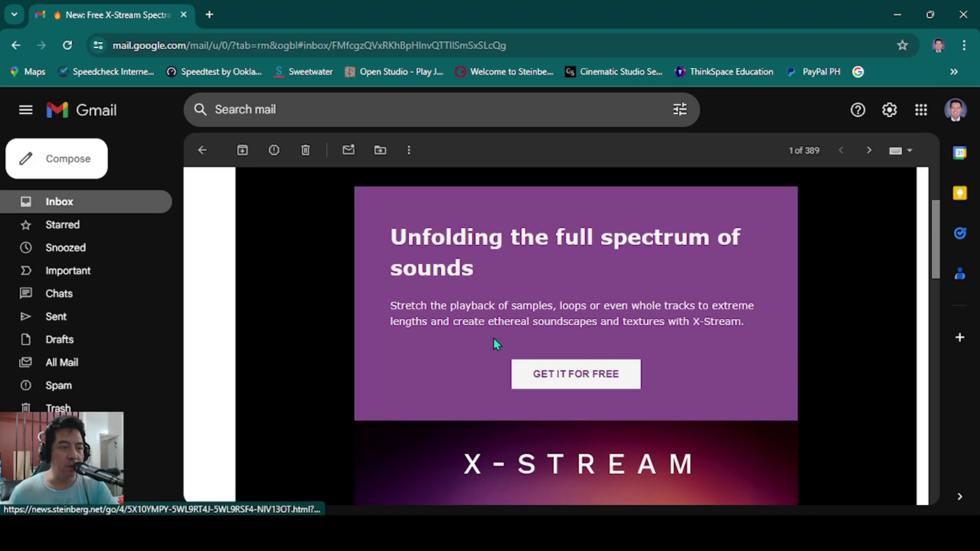
{"action": "left_click", "coordinate": [576, 380]}
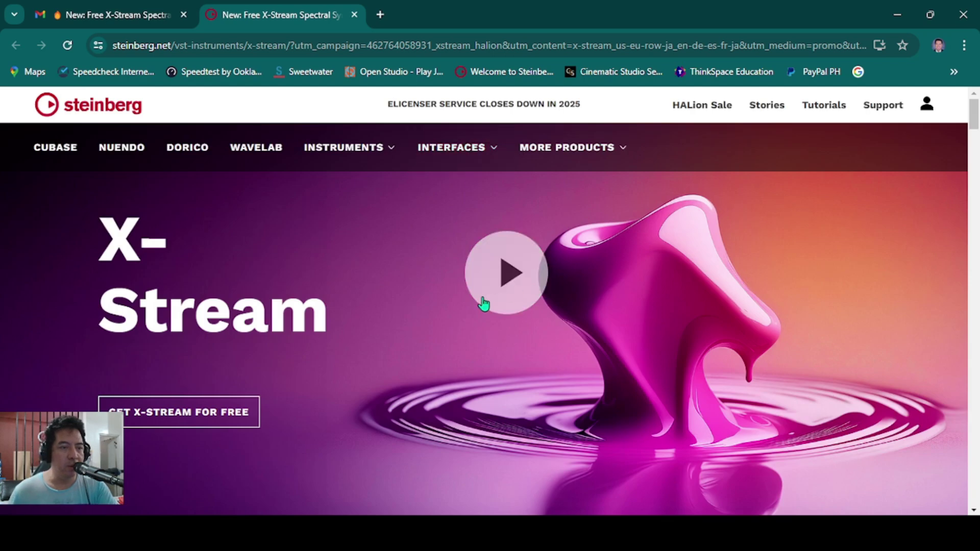
- Request the free X-Stream download with DOWNLOAD NOW
{"action": "scroll", "coordinate": [774, 283], "scroll_direction": "down", "scroll_amount": 15}
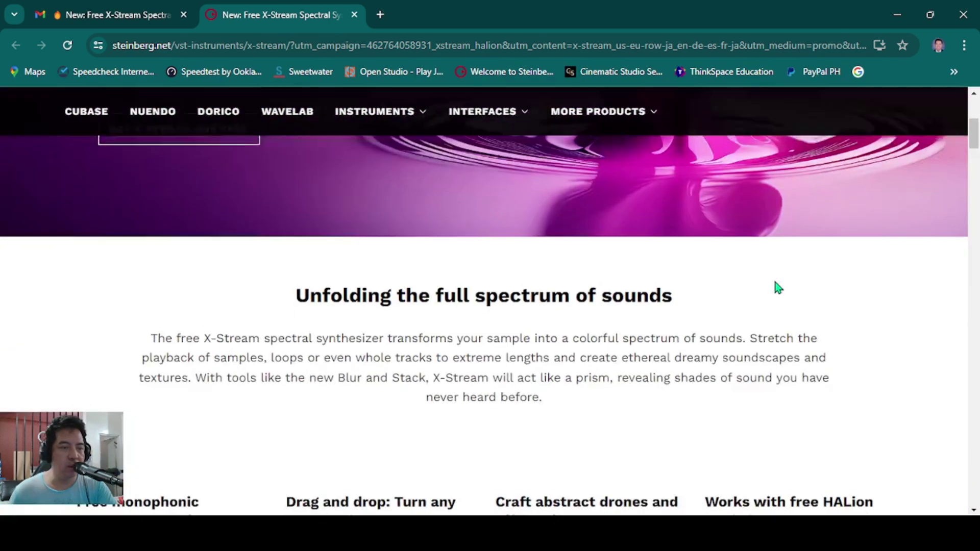
{"action": "scroll", "coordinate": [775, 296], "scroll_direction": "down", "scroll_amount": 10}
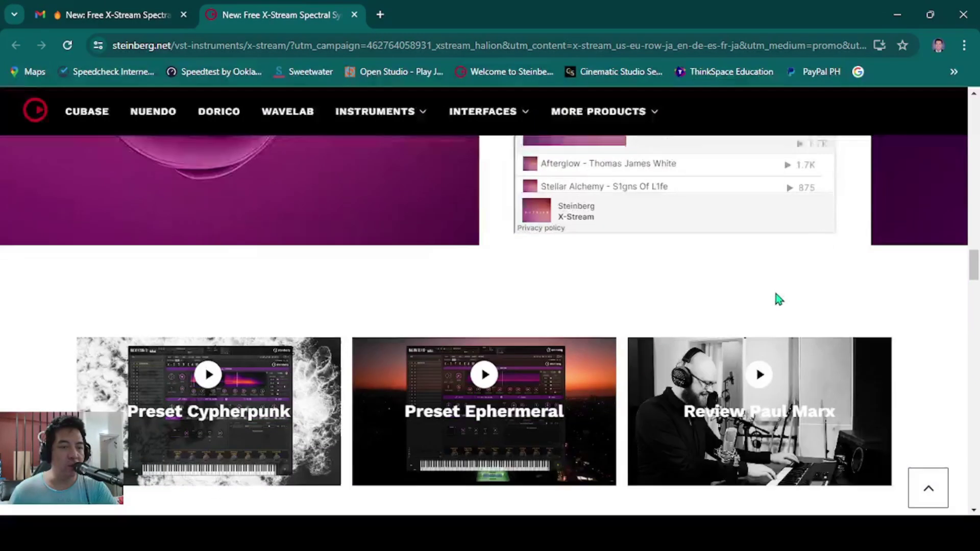
{"action": "scroll", "coordinate": [735, 332], "scroll_direction": "up", "scroll_amount": 3}
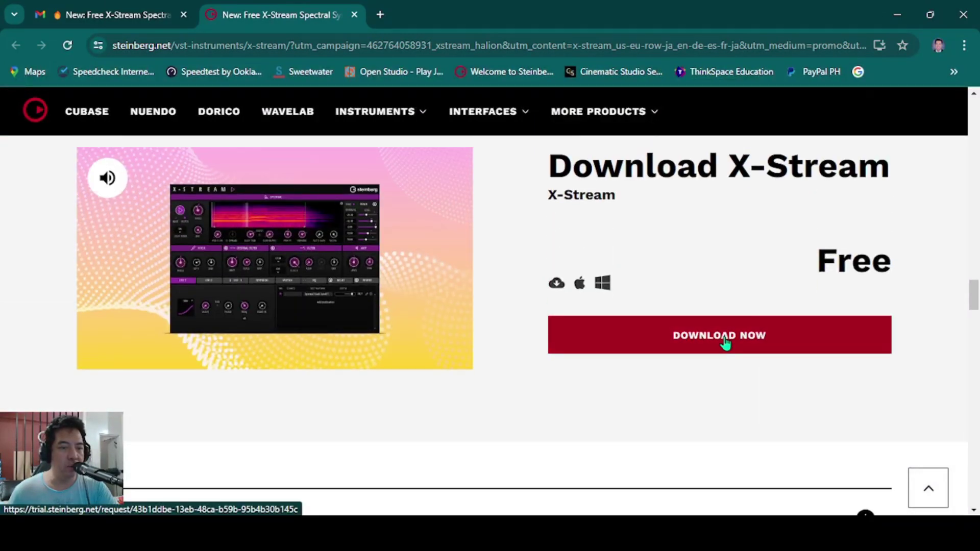
{"action": "left_click", "coordinate": [725, 341]}
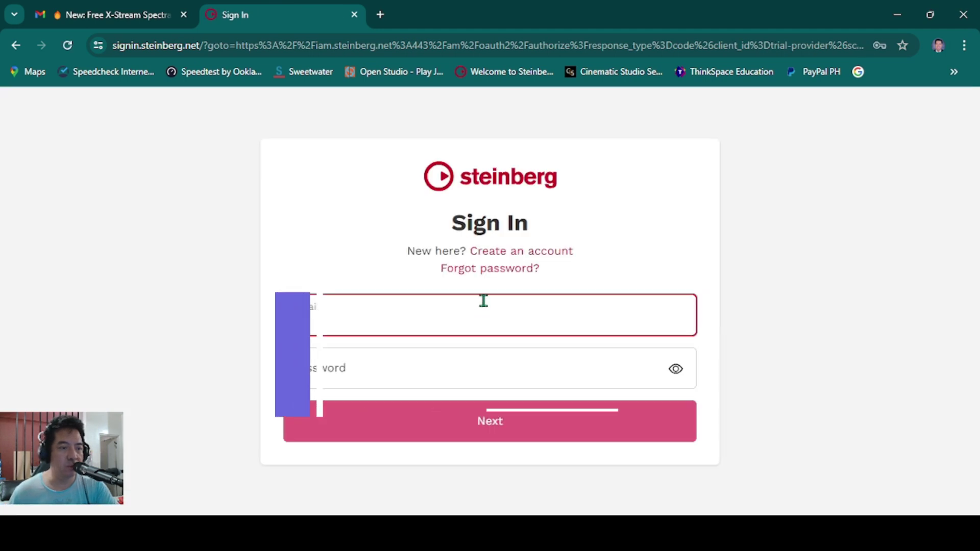
- Sign in to Steinberg using the browser's saved account email and password
{"action": "right_click", "coordinate": [450, 320]}
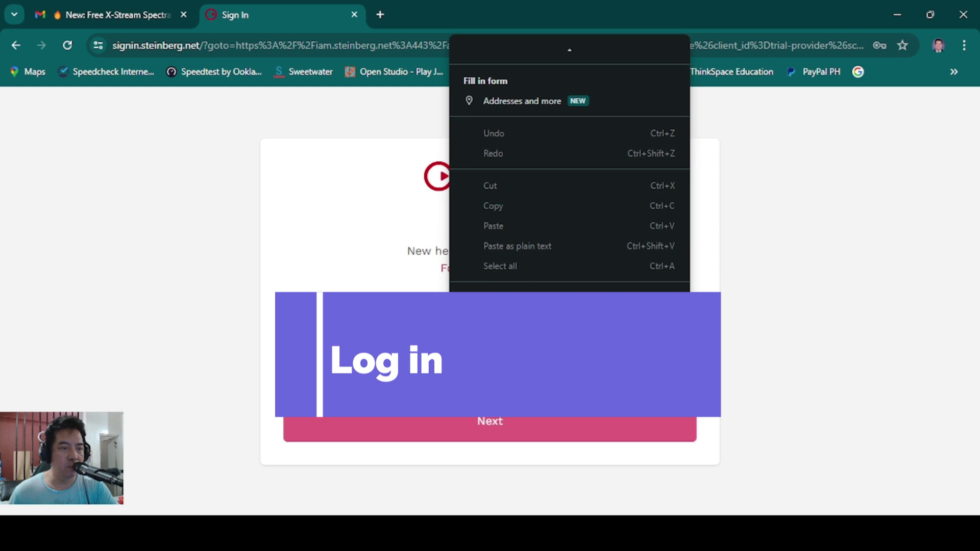
{"action": "key", "text": "Escape"}
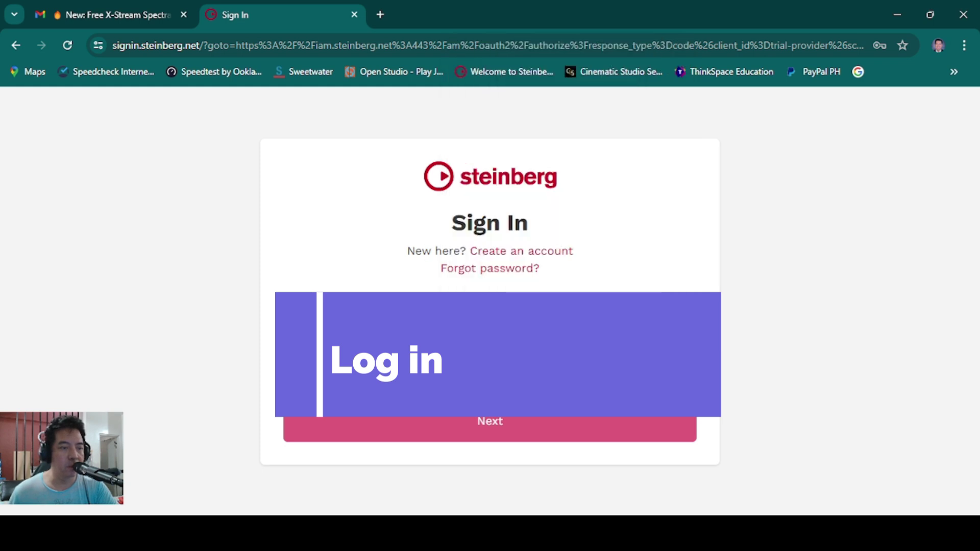
{"action": "left_click", "coordinate": [419, 393]}
{"action": "left_click", "coordinate": [419, 426]}
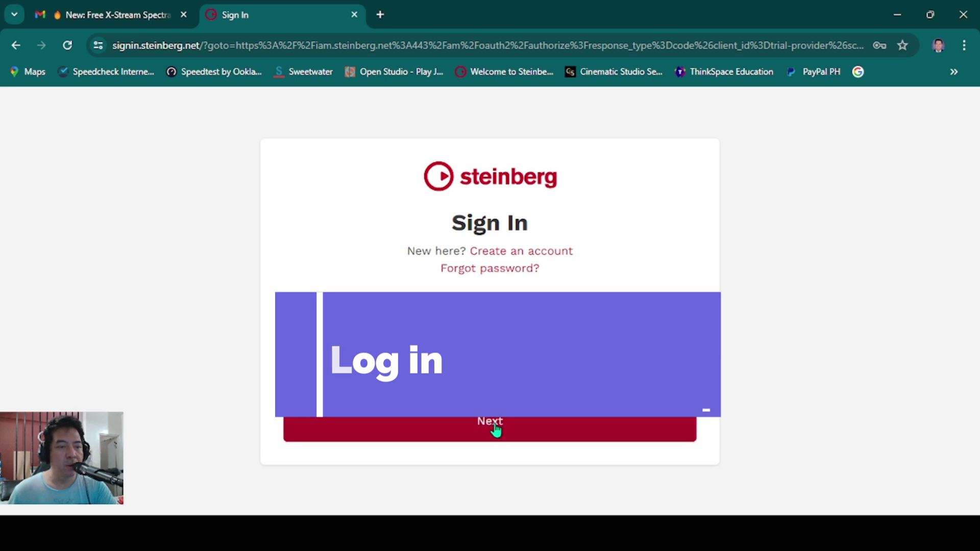
{"action": "left_click", "coordinate": [493, 425]}
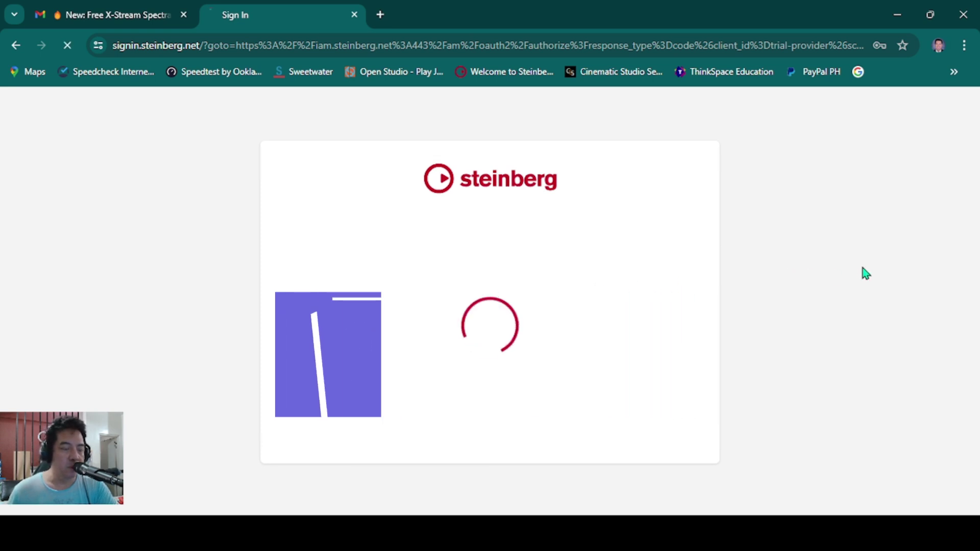
{"action": "scroll", "coordinate": [722, 337], "scroll_direction": "down", "scroll_amount": 2}
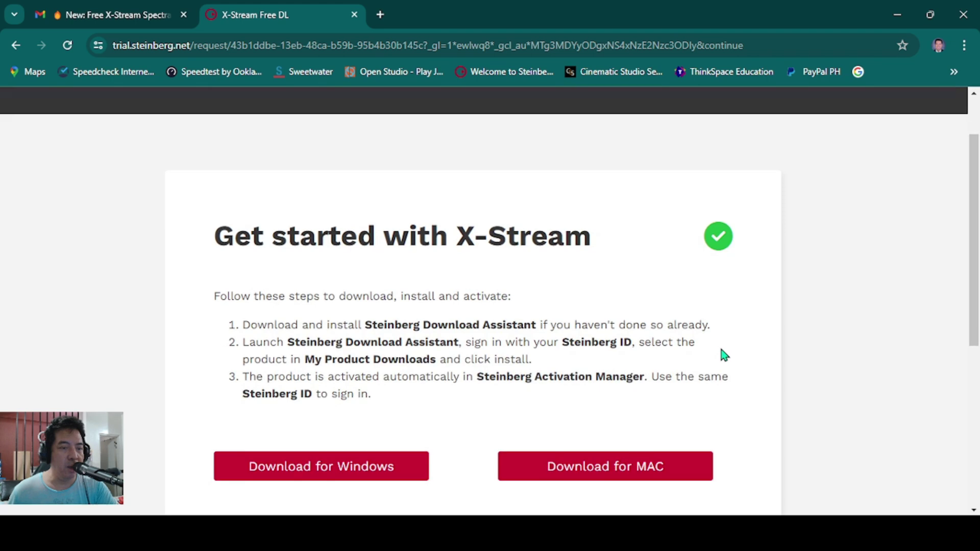
{"action": "scroll", "coordinate": [724, 354], "scroll_direction": "down", "scroll_amount": 2}
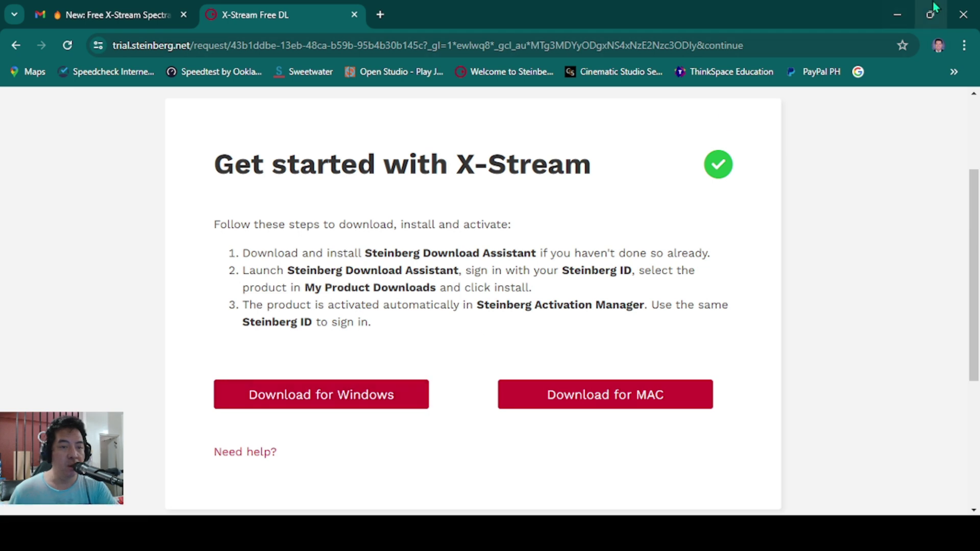
- Clear the open windows and start the Steinberg Download Assistant from its desktop shortcut
{"action": "left_click", "coordinate": [896, 17]}
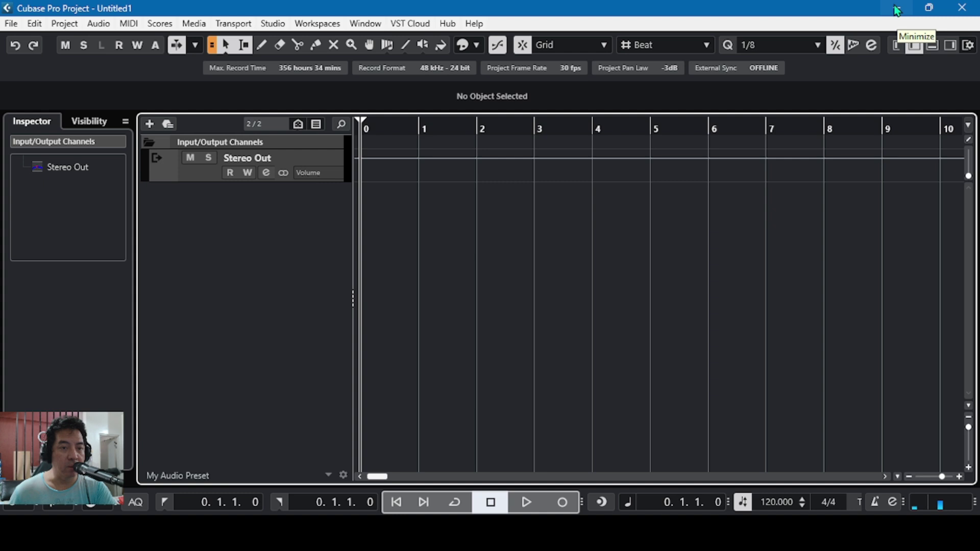
{"action": "left_click", "coordinate": [893, 4]}
{"action": "left_click", "coordinate": [899, 17]}
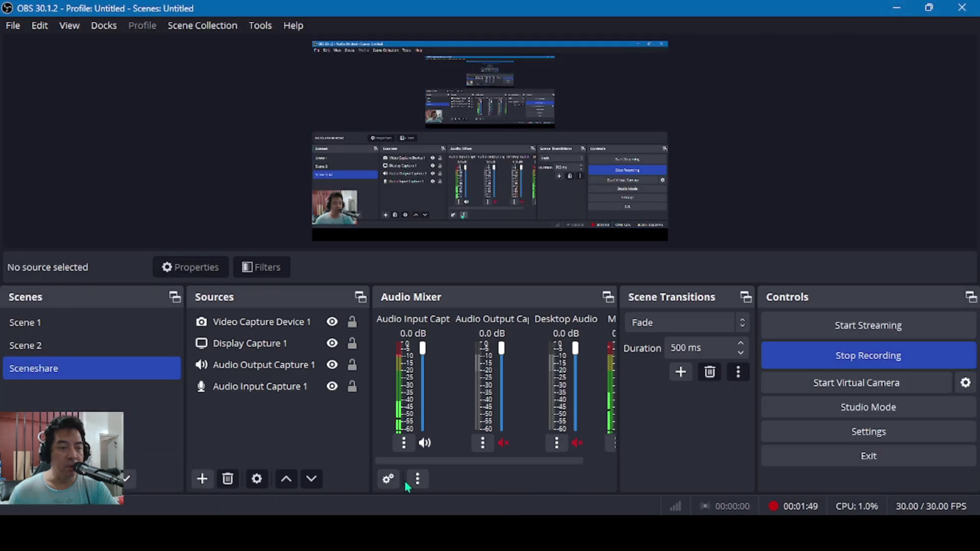
{"action": "left_click", "coordinate": [896, 8]}
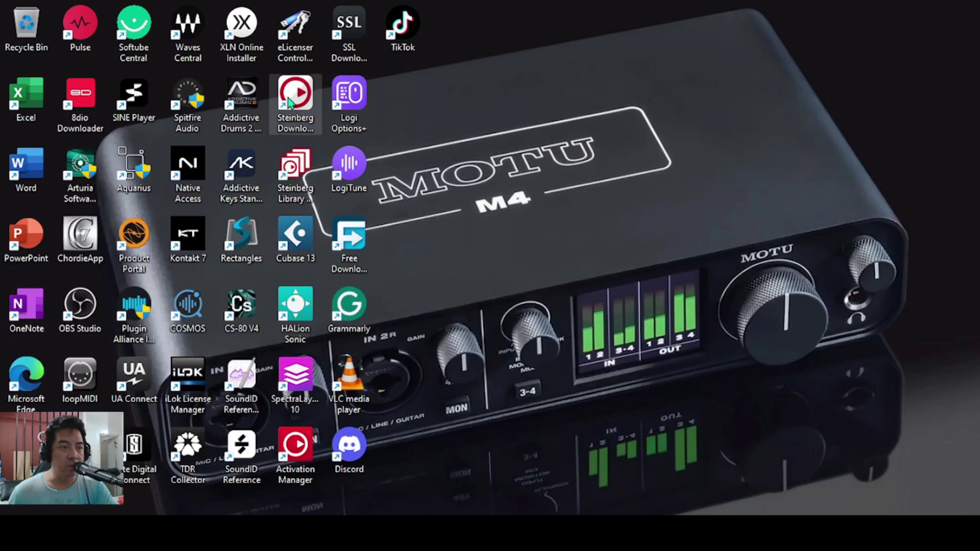
{"action": "double_click", "coordinate": [293, 104]}
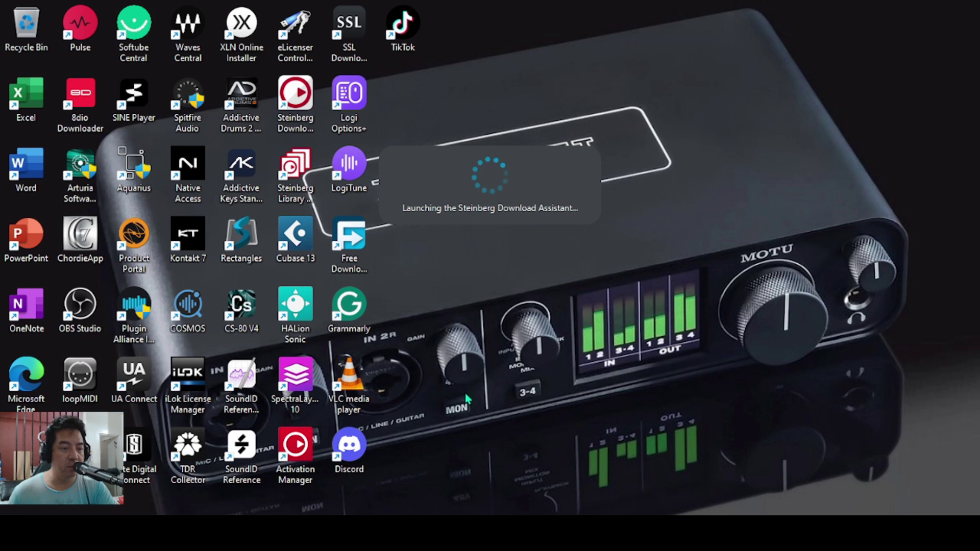
{"action": "mouse_move", "coordinate": [425, 513]}
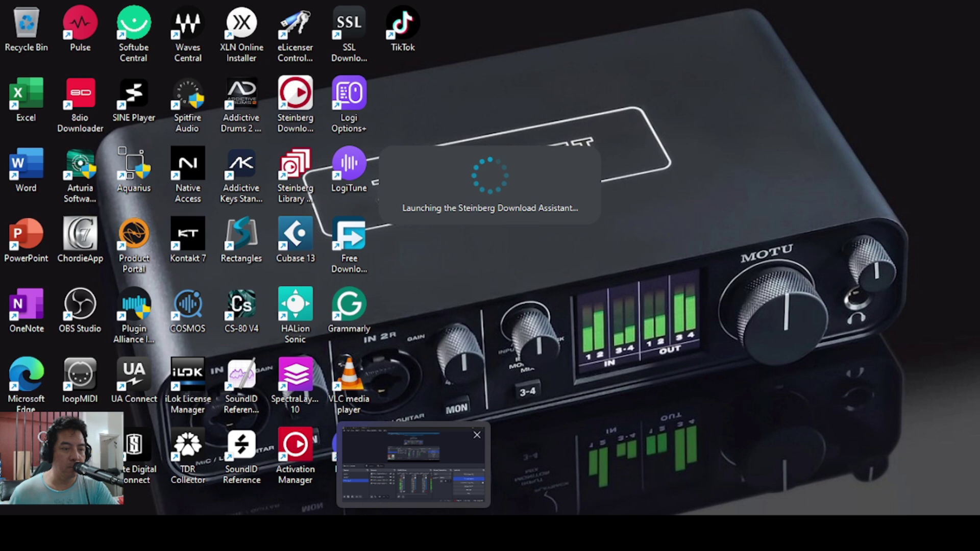
{"action": "key", "text": "alt+Tab"}
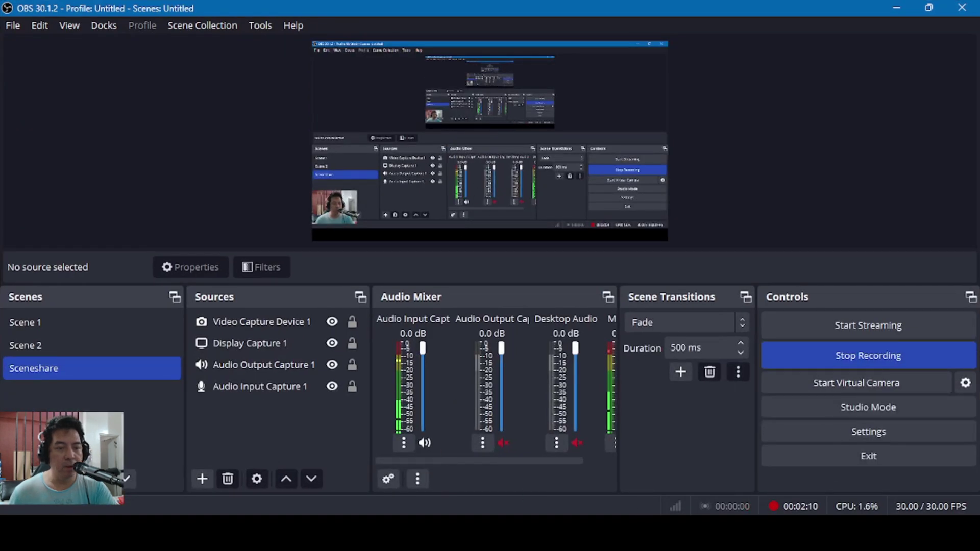
- Select X-Stream in the Download Assistant, showing completed X-Stream and HALion Sonic 7.1.0 downloads
{"action": "mouse_move", "coordinate": [632, 510]}
{"action": "left_click", "coordinate": [631, 464]}
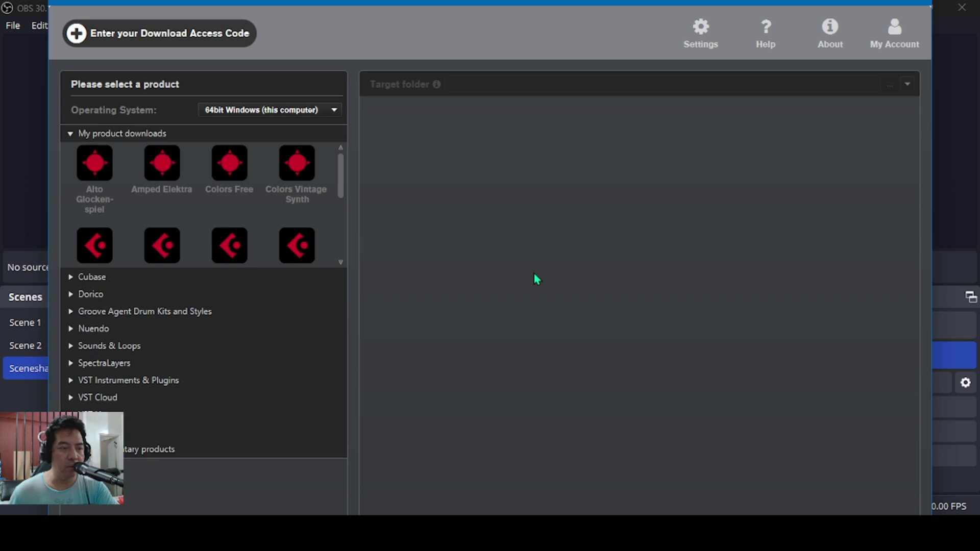
{"action": "left_click_drag", "start_coordinate": [341, 194], "coordinate": [344, 261]}
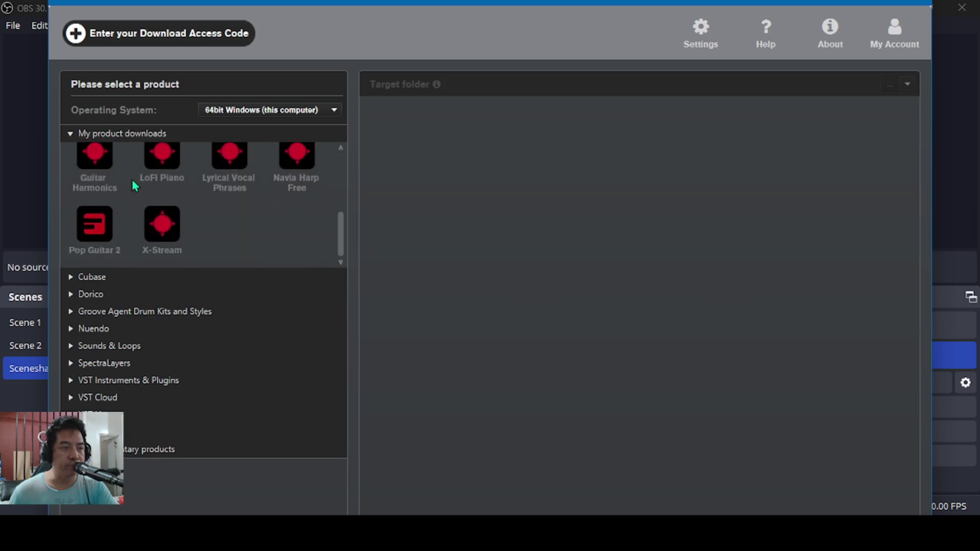
{"action": "left_click", "coordinate": [165, 232]}
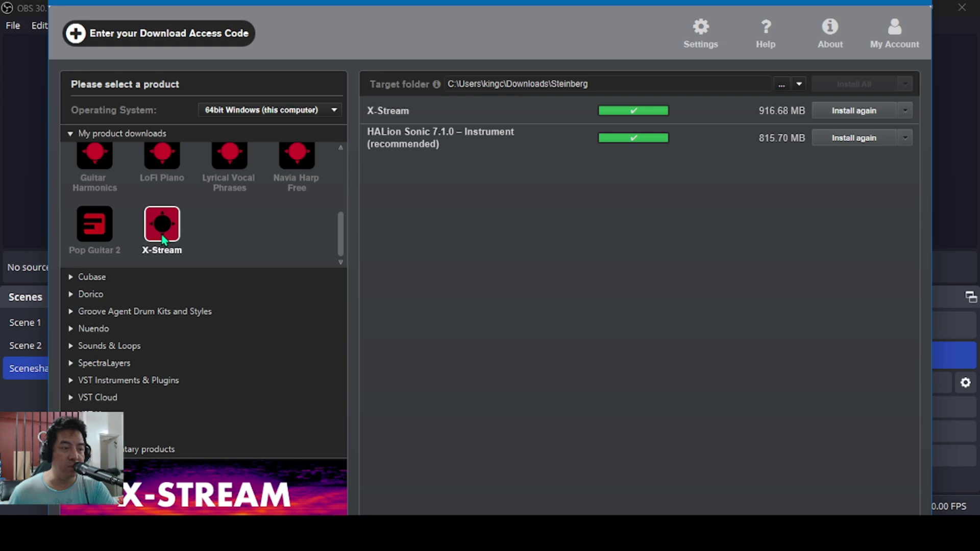
{"action": "scroll", "coordinate": [334, 240], "scroll_direction": "up", "scroll_amount": 1}
{"action": "scroll", "coordinate": [337, 255], "scroll_direction": "down", "scroll_amount": 1}
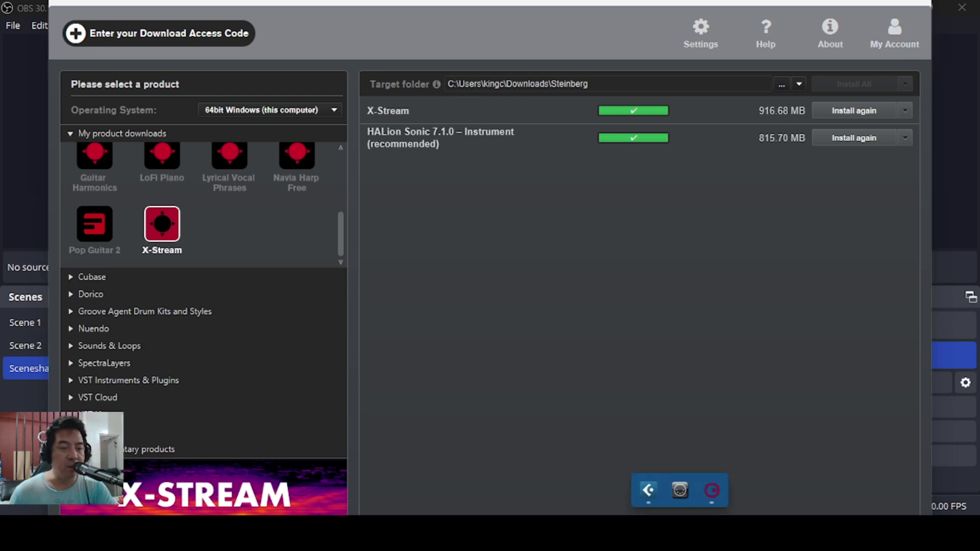
- Add an instrument track to the Cubase project with HALion Sonic as its instrument
{"action": "left_click", "coordinate": [646, 493]}
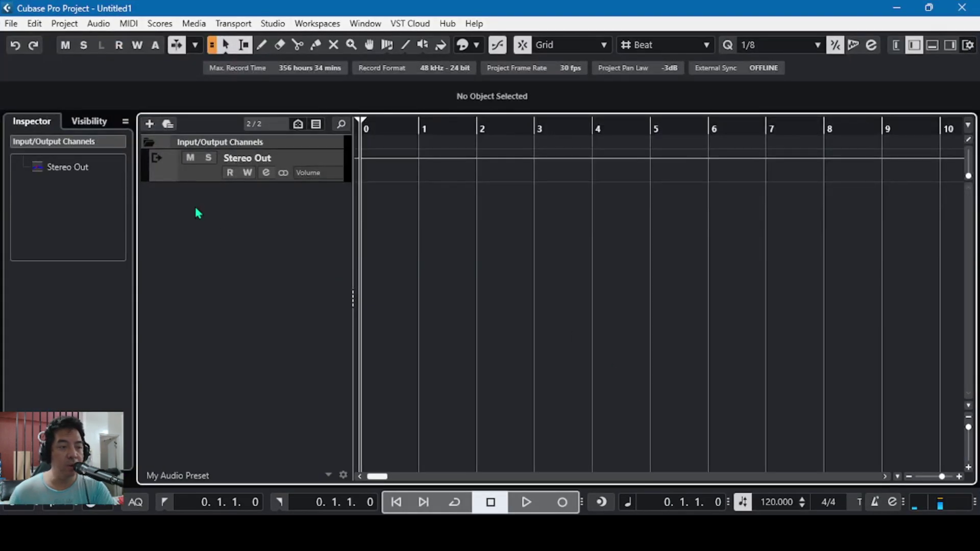
{"action": "right_click", "coordinate": [166, 190]}
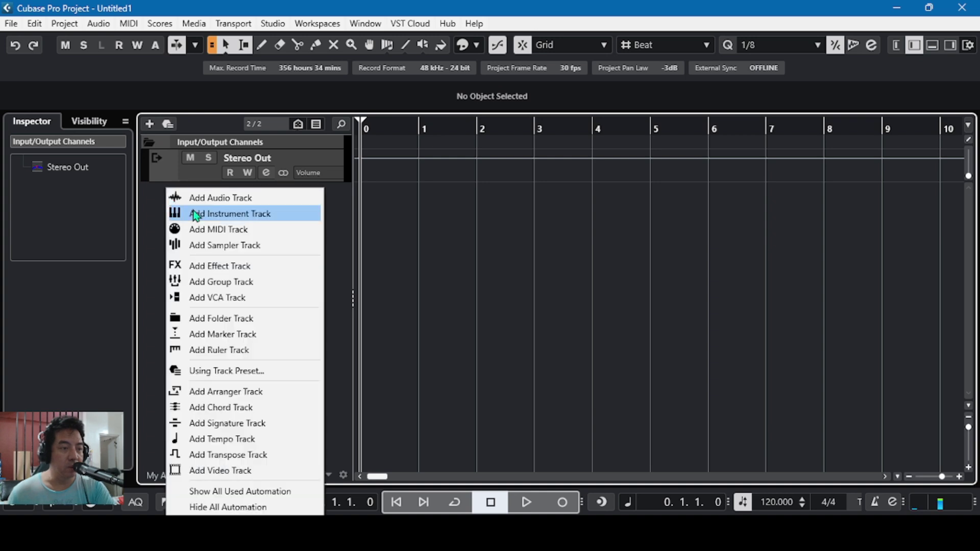
{"action": "left_click", "coordinate": [218, 217]}
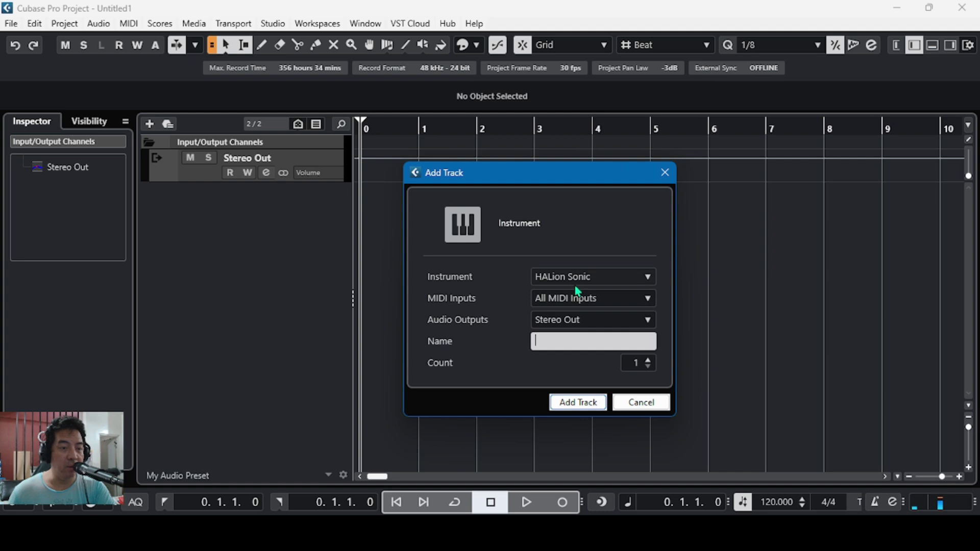
{"action": "left_click", "coordinate": [578, 403]}
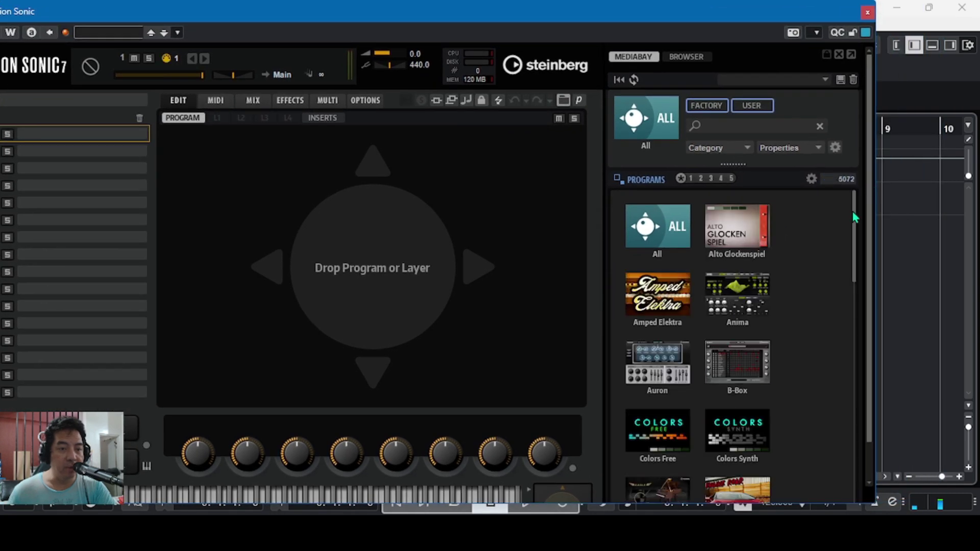
- Filter HALion Sonic's MediaBay to the X-Stream library tile, listing its 115 programs
{"action": "left_click_drag", "start_coordinate": [868, 203], "coordinate": [842, 503]}
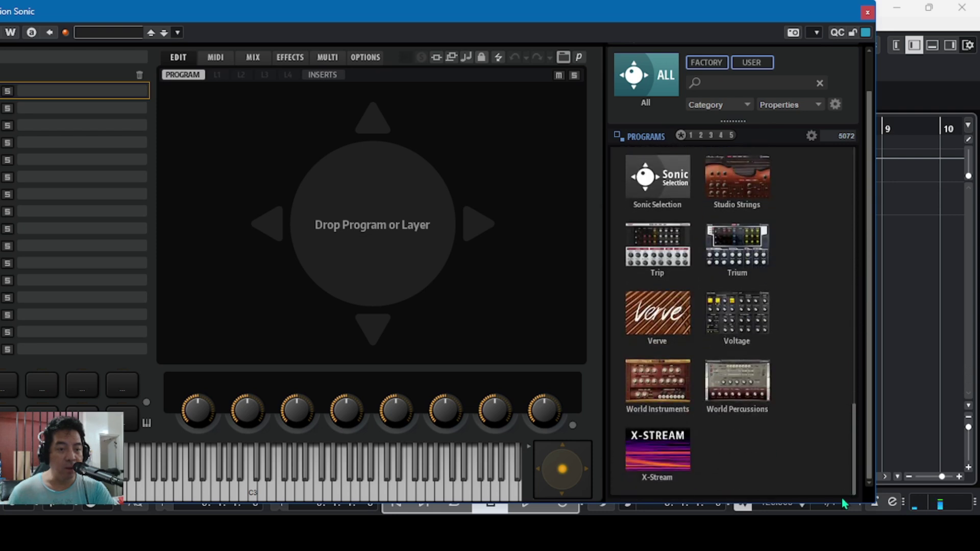
{"action": "left_click", "coordinate": [658, 458]}
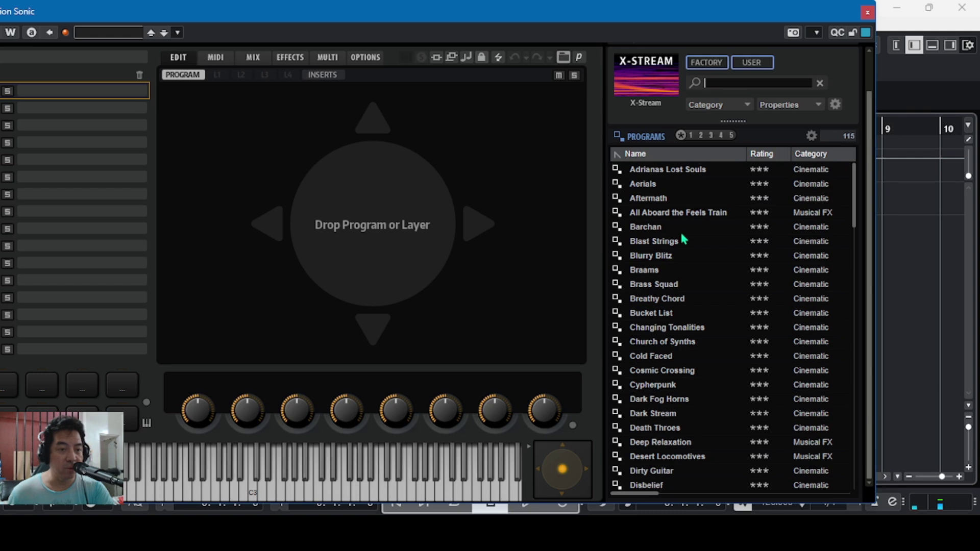
{"action": "left_click_drag", "start_coordinate": [530, 13], "coordinate": [573, 11]}
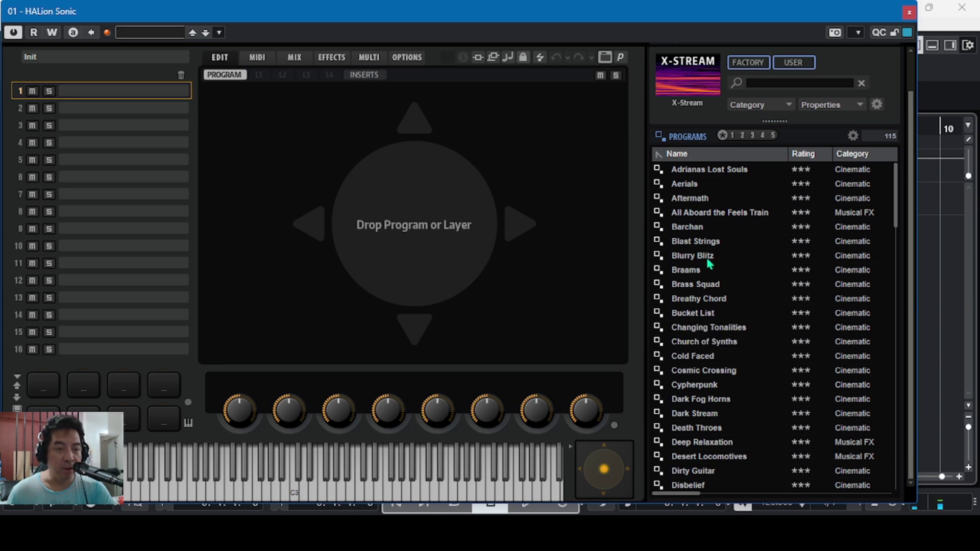
- Load 'All Aboard the Feels Train' into slot 1 and play a note to audition it
{"action": "double_click", "coordinate": [712, 213]}
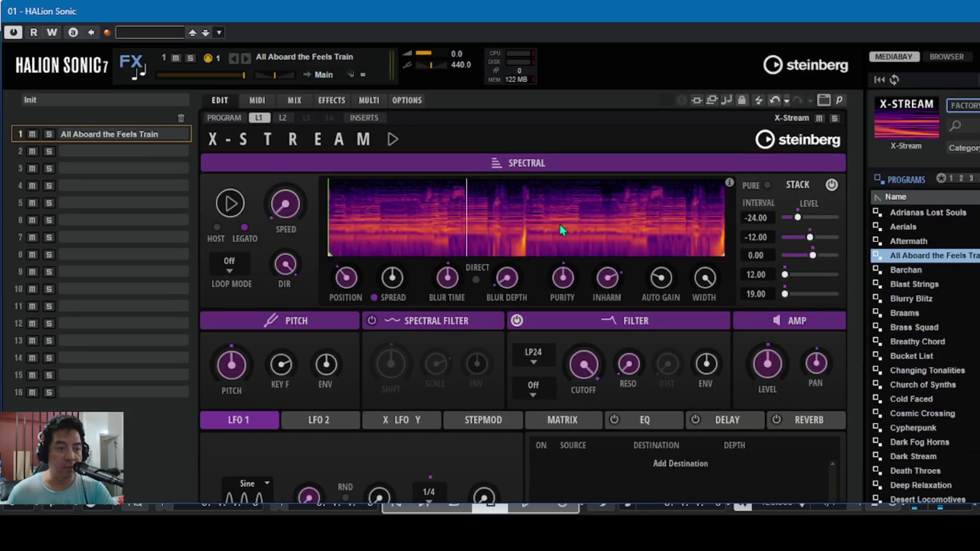
{"action": "left_click_drag", "start_coordinate": [921, 16], "coordinate": [743, 16]}
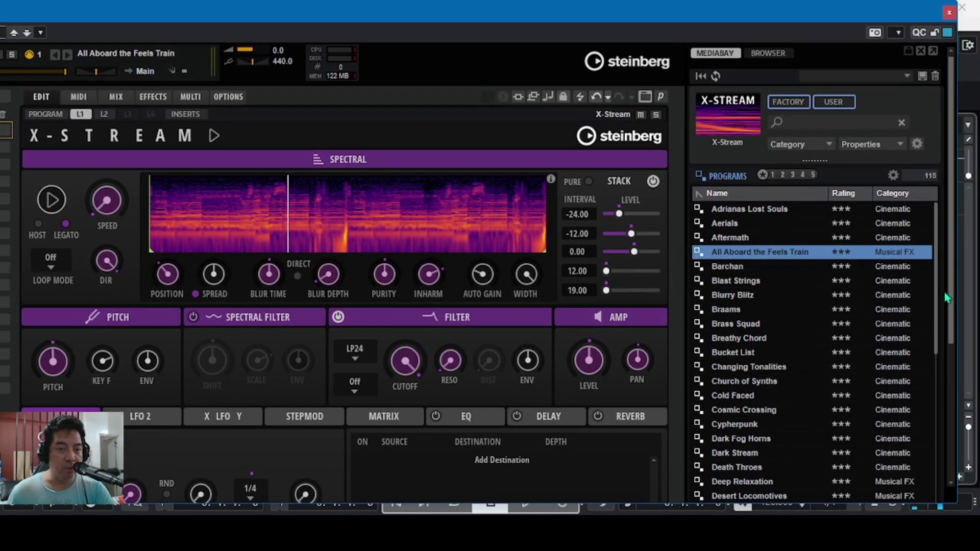
{"action": "left_click_drag", "start_coordinate": [952, 235], "coordinate": [951, 375]}
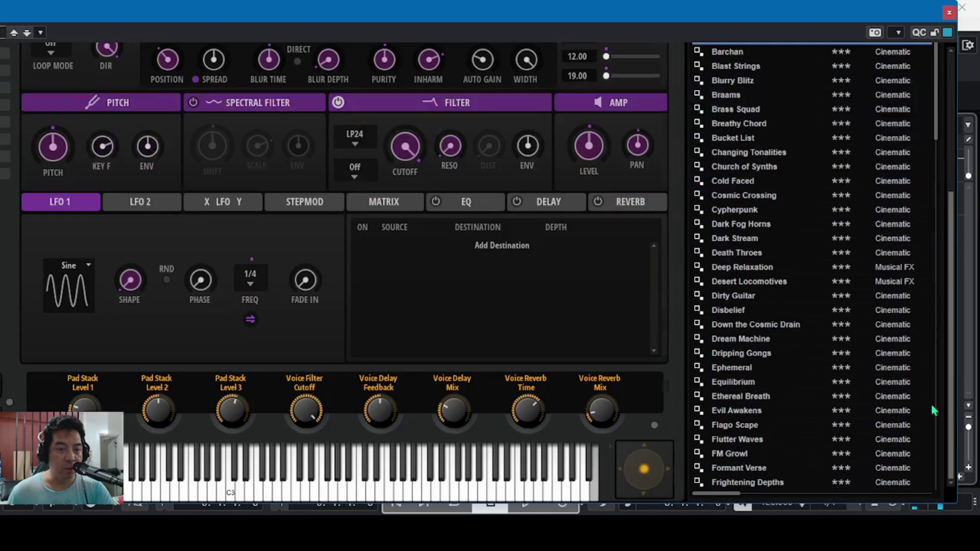
{"action": "left_click", "coordinate": [289, 487]}
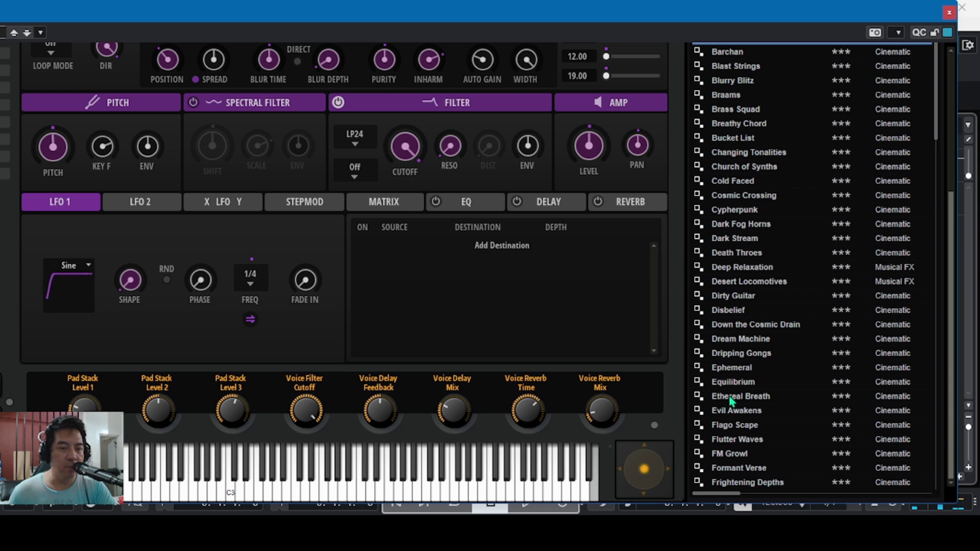
- Load the 'Ethereal Breath' preset into slot 1 and close the HALion Sonic window
{"action": "left_click", "coordinate": [756, 399]}
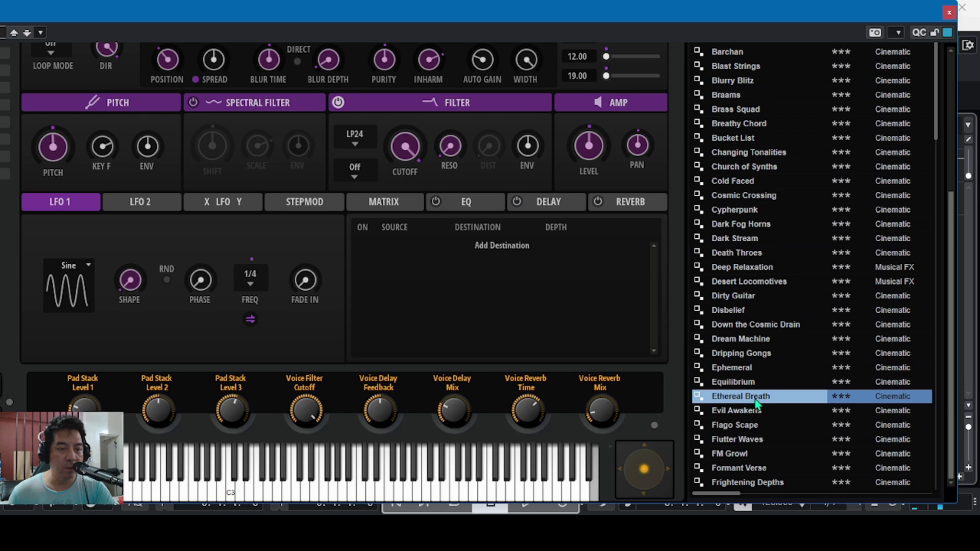
{"action": "double_click", "coordinate": [756, 398]}
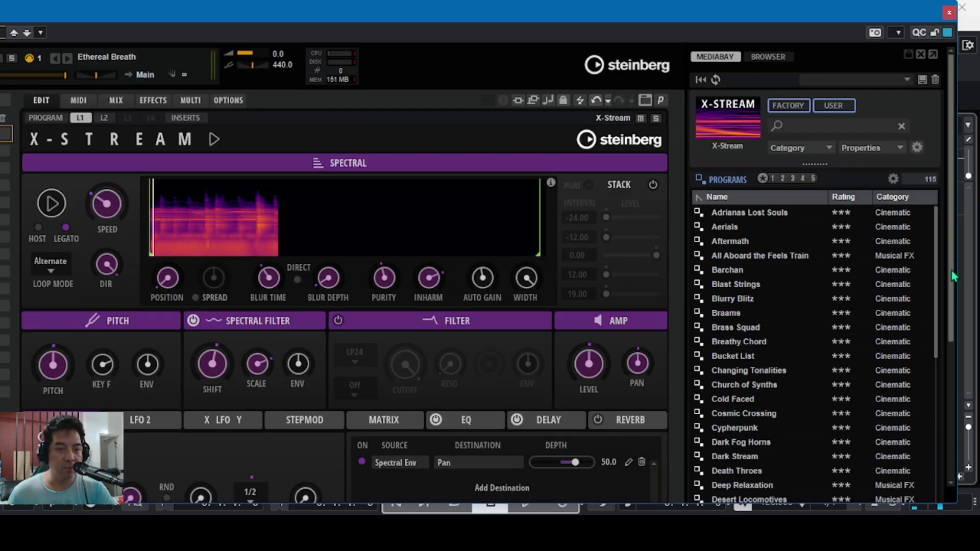
{"action": "left_click_drag", "start_coordinate": [952, 276], "coordinate": [914, 449]}
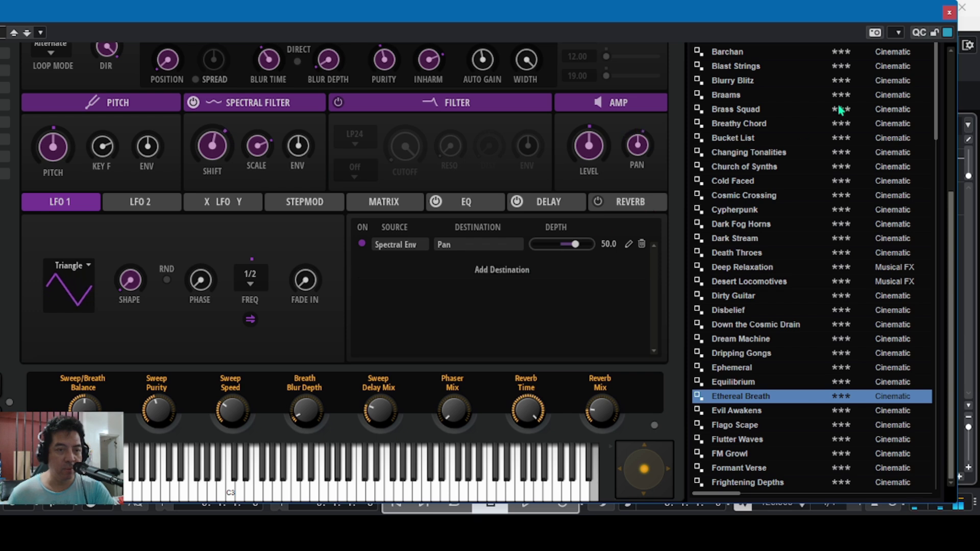
{"action": "left_click", "coordinate": [952, 12]}
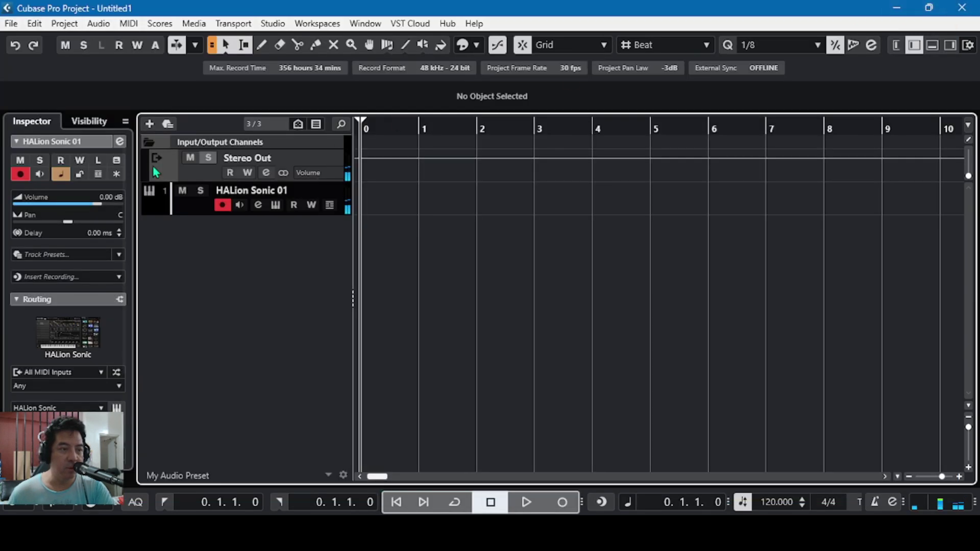